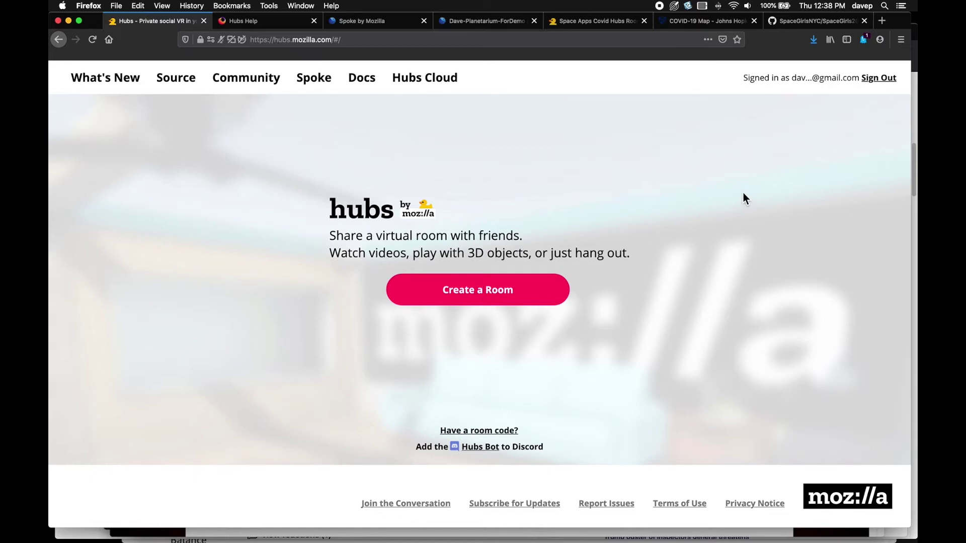
Create a new room and rename it with the host's first name followed by "room"
{"action": "left_click", "coordinate": [490, 297]}
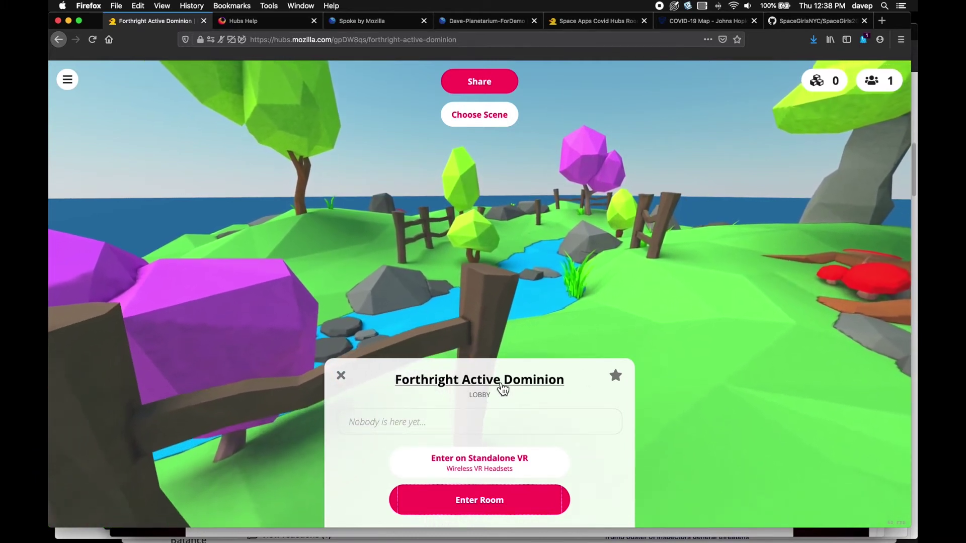
{"action": "left_click", "coordinate": [502, 389]}
{"action": "type", "text": "Dave's room"}
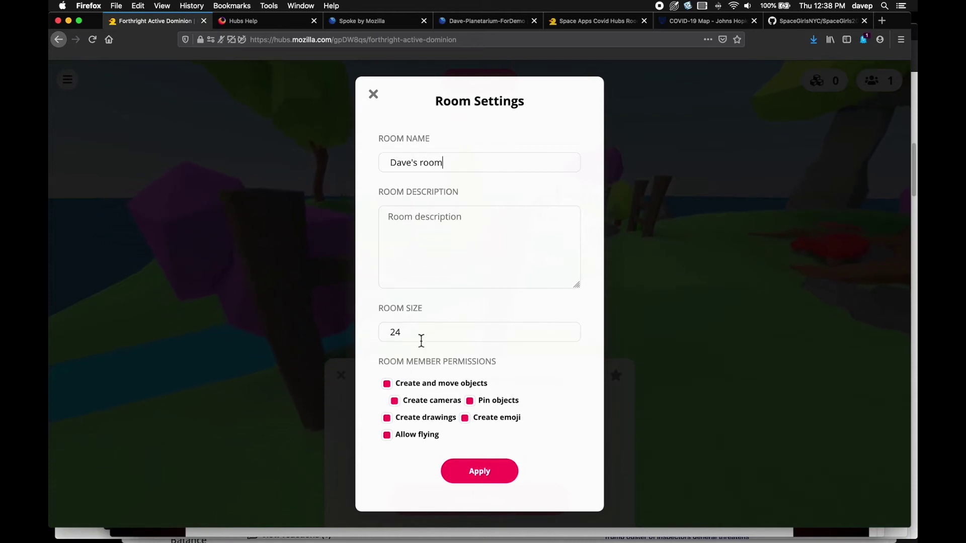
{"action": "left_click", "coordinate": [474, 481]}
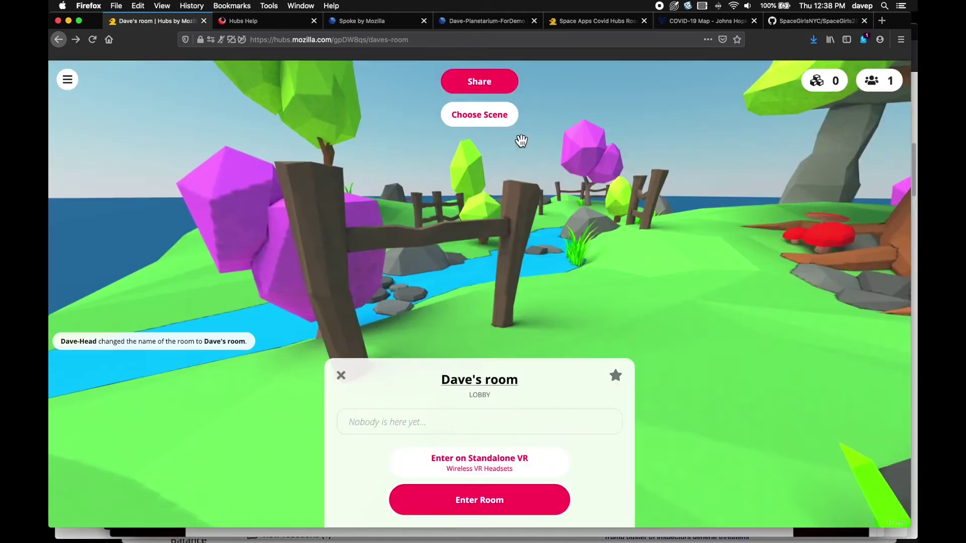
Change the room's scene to the featured Cudillero Diorama
{"action": "left_click_drag", "start_coordinate": [317, 320], "coordinate": [360, 302]}
{"action": "left_click", "coordinate": [482, 120]}
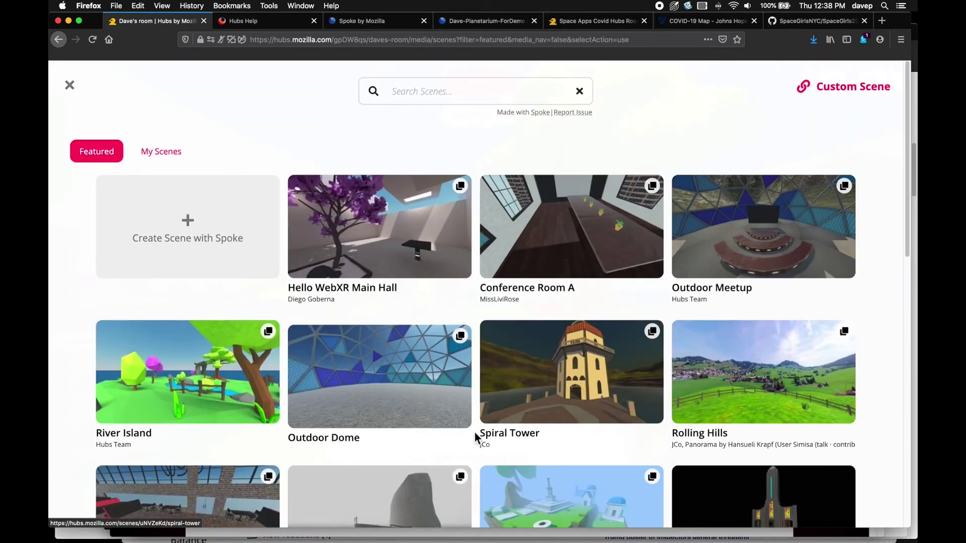
{"action": "scroll", "coordinate": [475, 432], "scroll_direction": "down", "scroll_amount": 5}
{"action": "scroll", "coordinate": [475, 433], "scroll_direction": "down", "scroll_amount": 8}
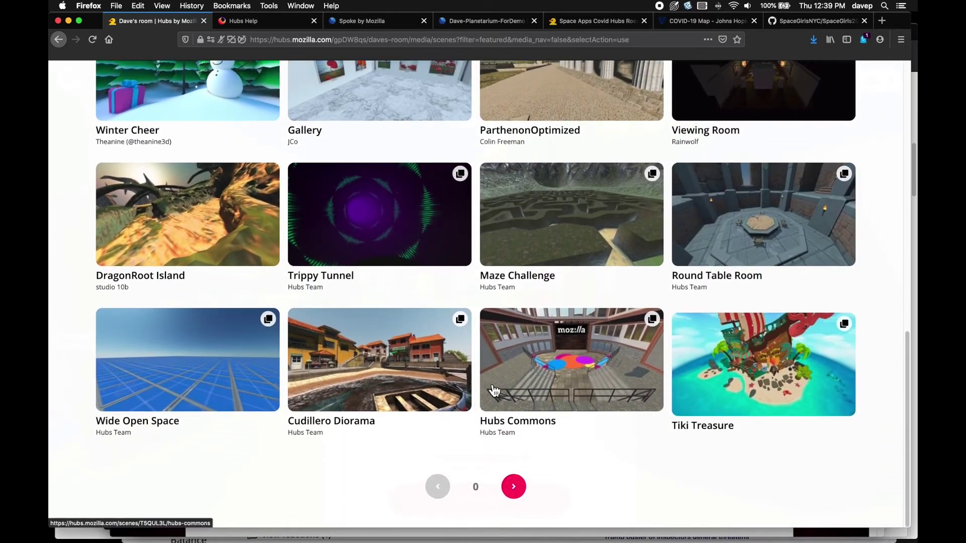
{"action": "left_click", "coordinate": [376, 378]}
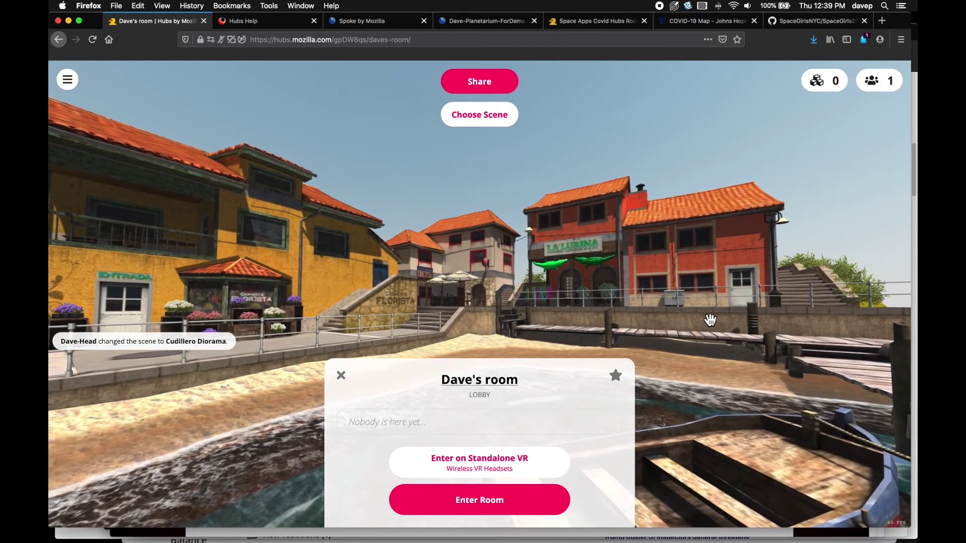
{"action": "left_click_drag", "start_coordinate": [593, 318], "coordinate": [714, 331]}
{"action": "mouse_move", "coordinate": [373, 270]}
{"action": "left_mouse_down"}
{"action": "mouse_move", "coordinate": [418, 285]}
{"action": "mouse_move", "coordinate": [379, 274]}
{"action": "left_mouse_up"}
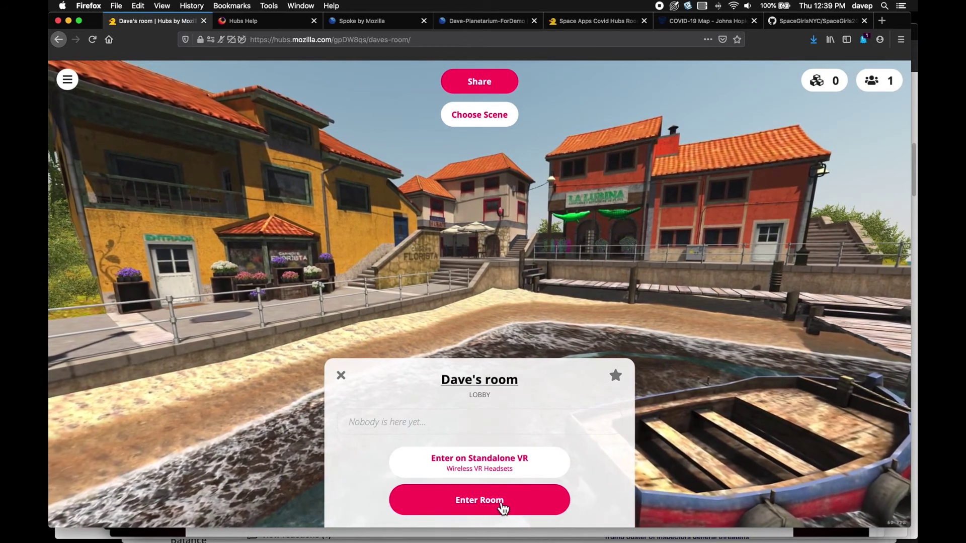
Enter the room with microphone access granted and the option to mute the microphone turned off
{"action": "left_click", "coordinate": [503, 508]}
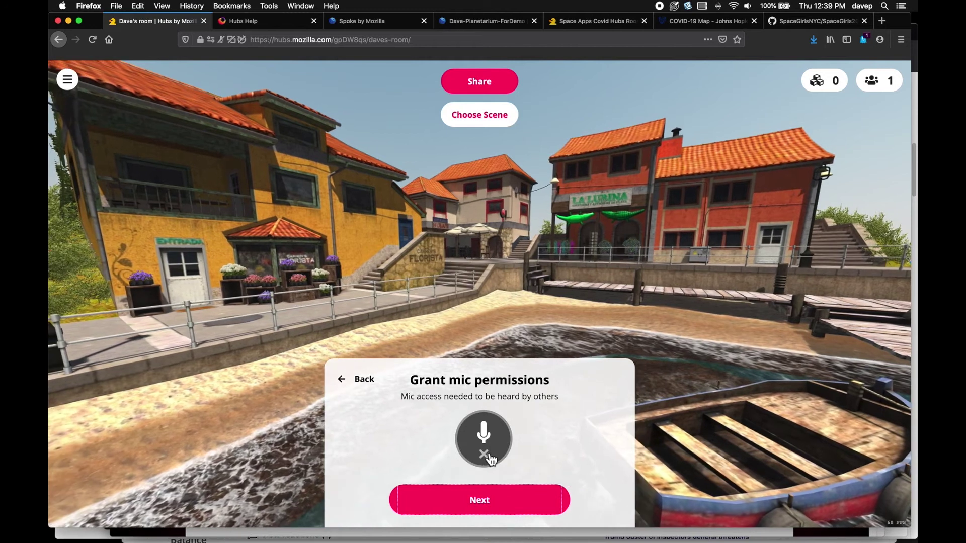
{"action": "left_click", "coordinate": [486, 453]}
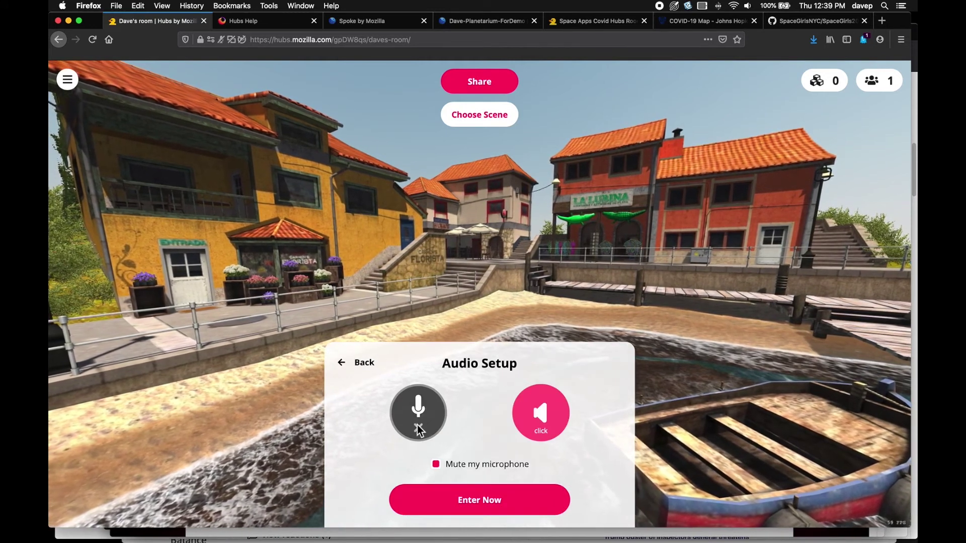
{"action": "left_click", "coordinate": [436, 465]}
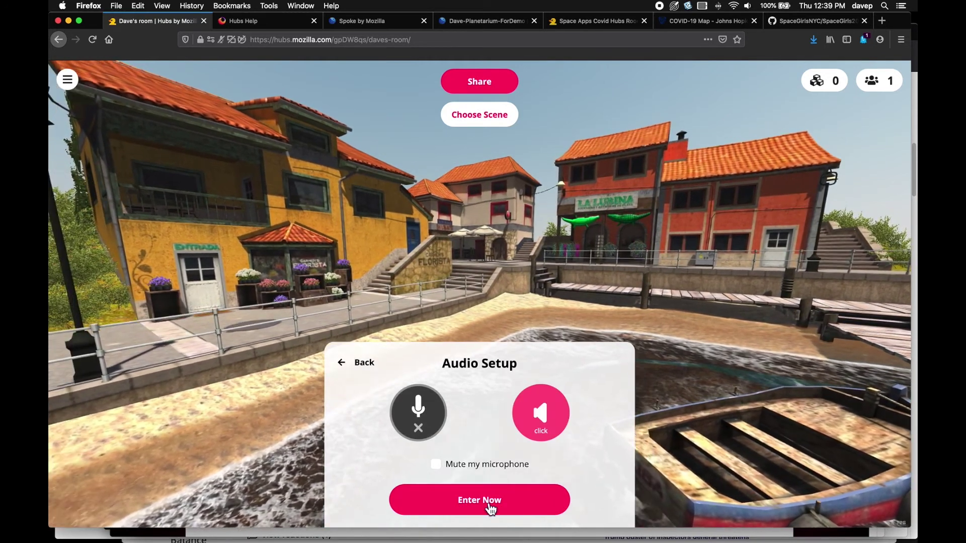
{"action": "left_click", "coordinate": [490, 504]}
Walk into the village plaza and look around toward the yellow house by the water
{"action": "key", "text": "w"}
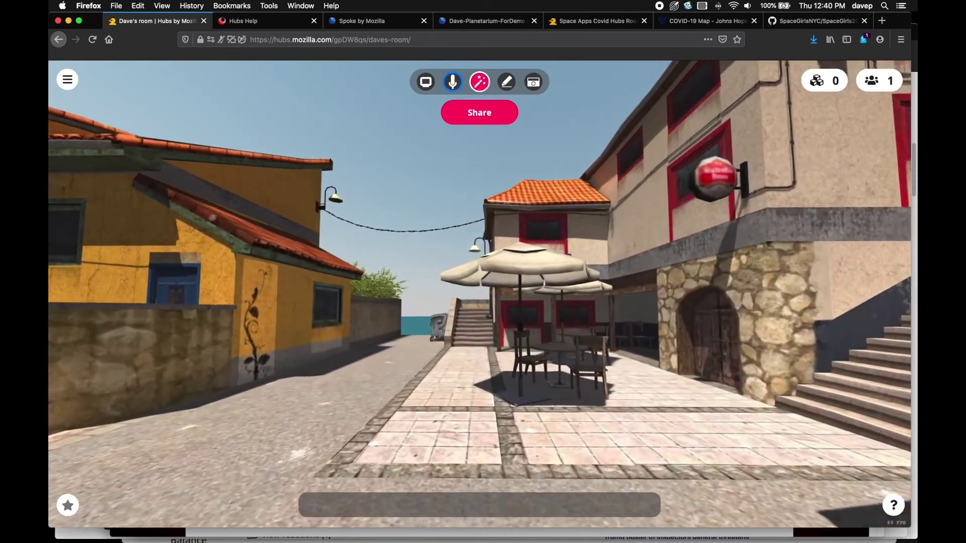
{"action": "left_click_drag", "start_coordinate": [480, 295], "coordinate": [296, 297]}
{"action": "key", "text": "q"}
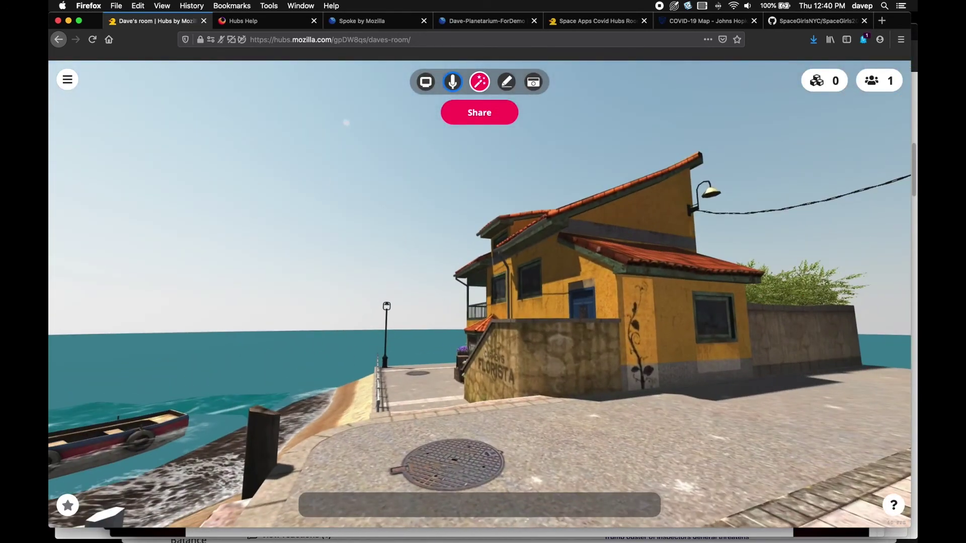
Browse the content available for the room: Google Poly, Sketchfab, scenes and the featured avatars
{"action": "mouse_move", "coordinate": [426, 90]}
{"action": "left_click", "coordinate": [480, 82]}
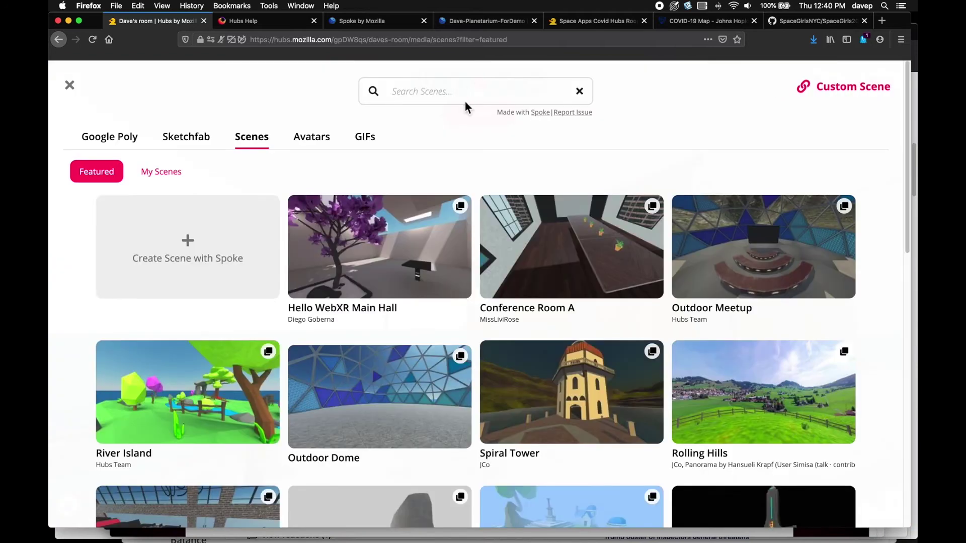
{"action": "left_click", "coordinate": [105, 144]}
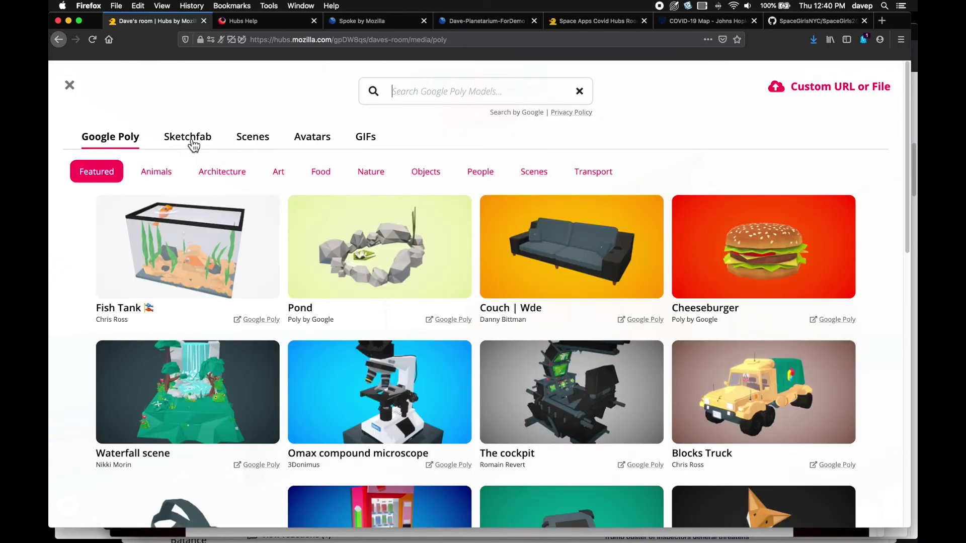
{"action": "left_click", "coordinate": [193, 146]}
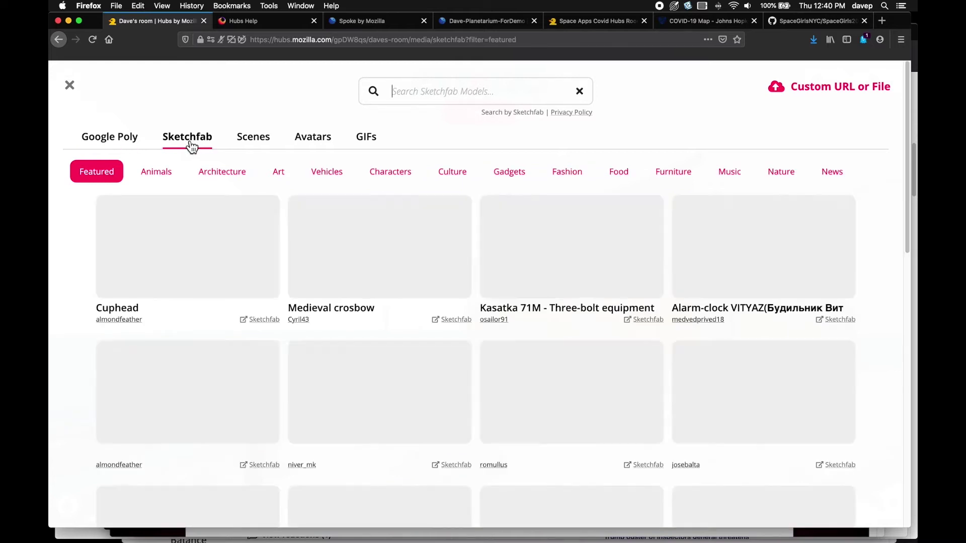
{"action": "left_click", "coordinate": [261, 145]}
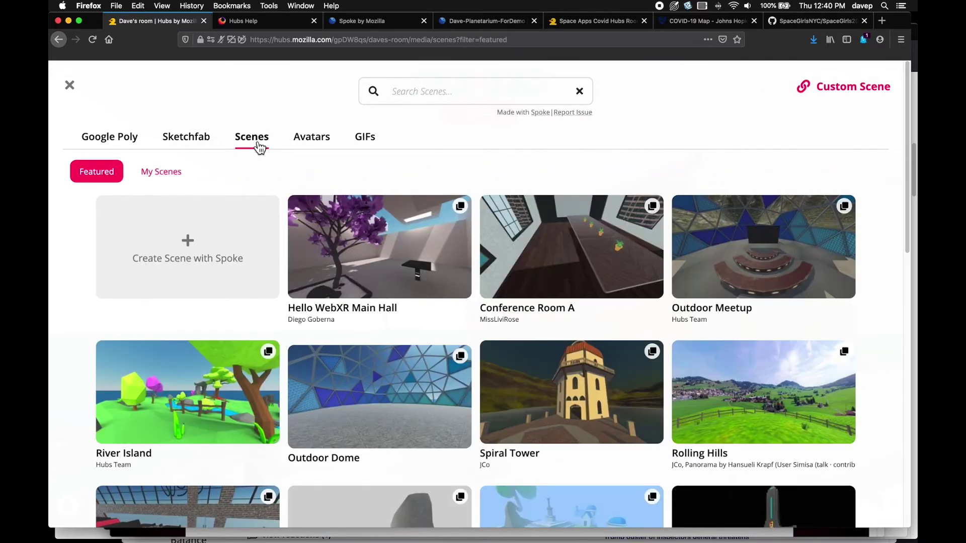
{"action": "left_click", "coordinate": [319, 145]}
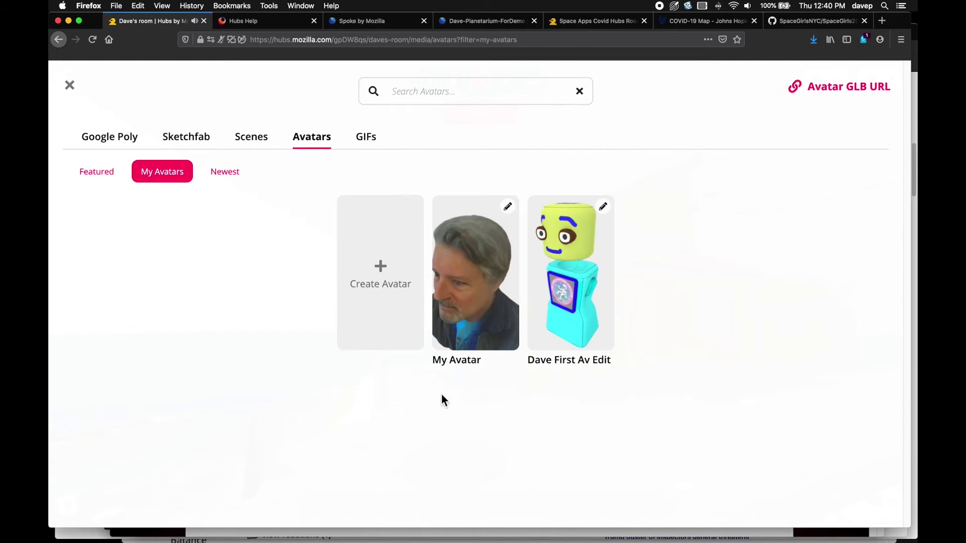
{"action": "left_click", "coordinate": [101, 178]}
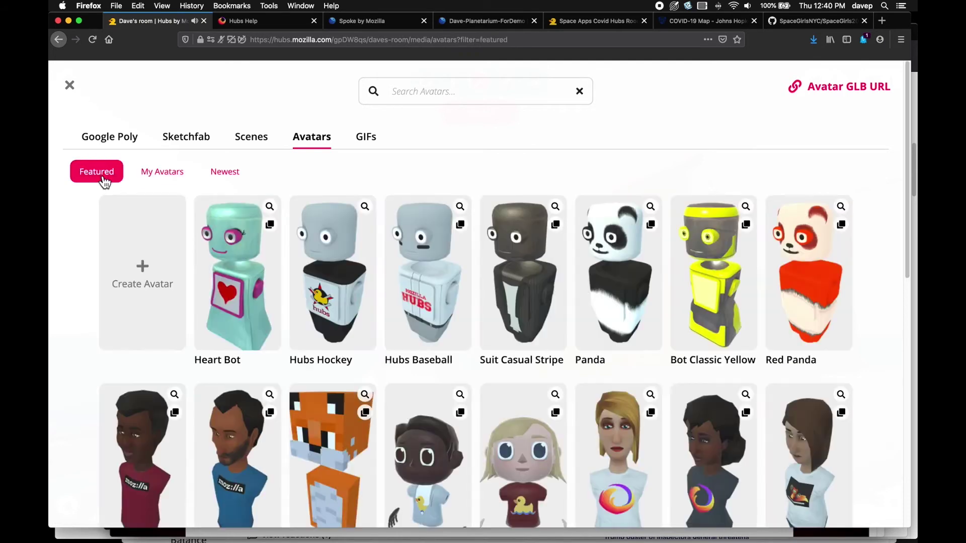
{"action": "scroll", "coordinate": [431, 443], "scroll_direction": "down", "scroll_amount": 10}
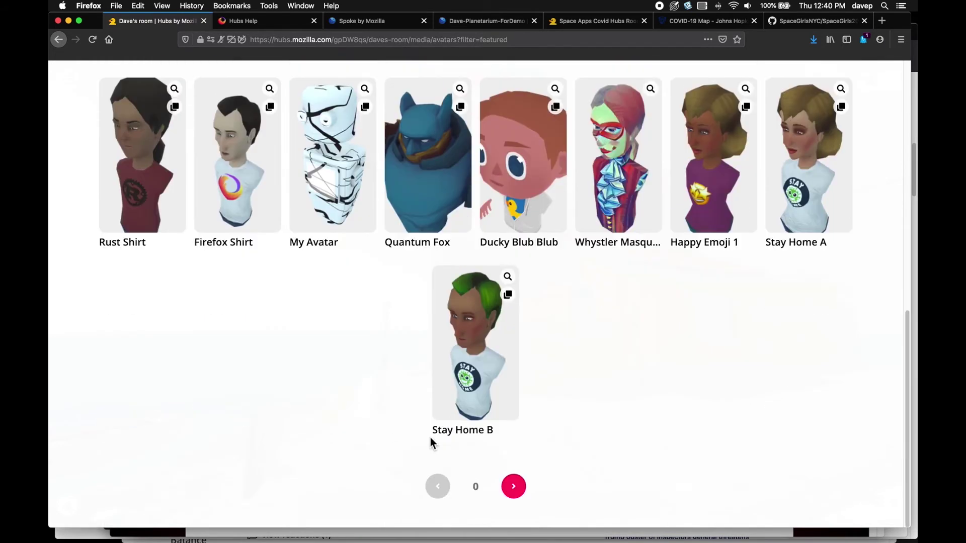
{"action": "scroll", "coordinate": [430, 441], "scroll_direction": "up", "scroll_amount": 10}
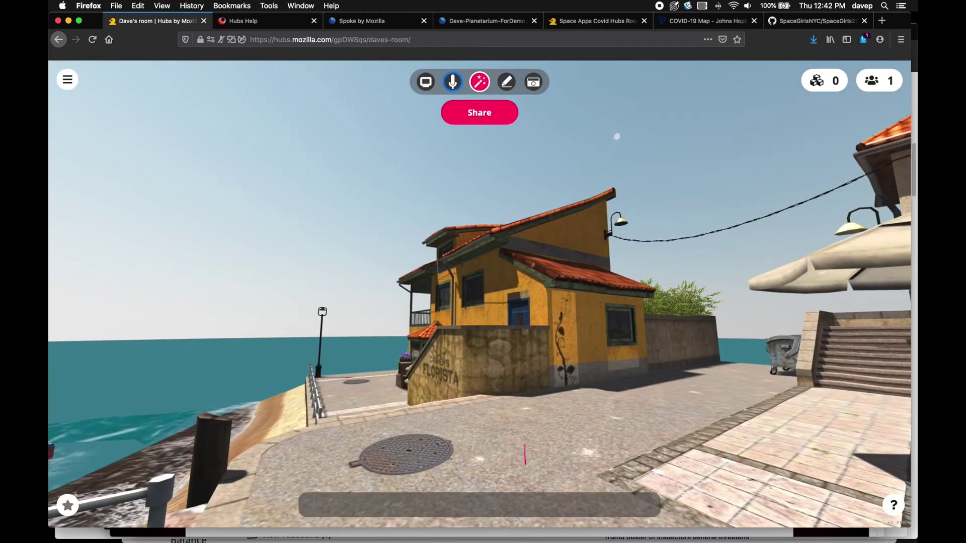
Place the in-room camera in front of the yellow house, view its preview up close and remove it
{"action": "left_click", "coordinate": [534, 83]}
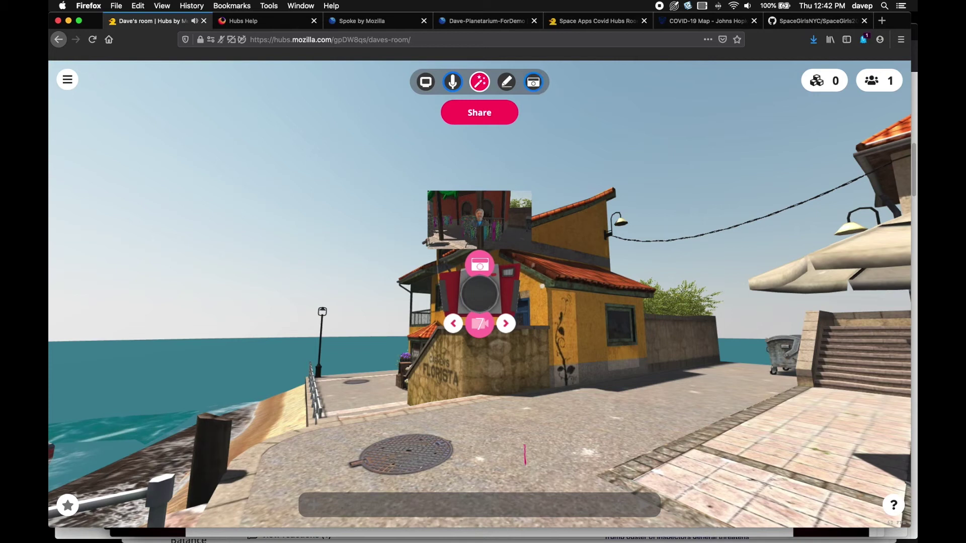
{"action": "mouse_move", "coordinate": [600, 319]}
{"action": "left_mouse_down"}
{"action": "mouse_move", "coordinate": [556, 321]}
{"action": "mouse_move", "coordinate": [602, 325]}
{"action": "mouse_move", "coordinate": [611, 313]}
{"action": "left_mouse_up"}
{"action": "key", "text": "w"}
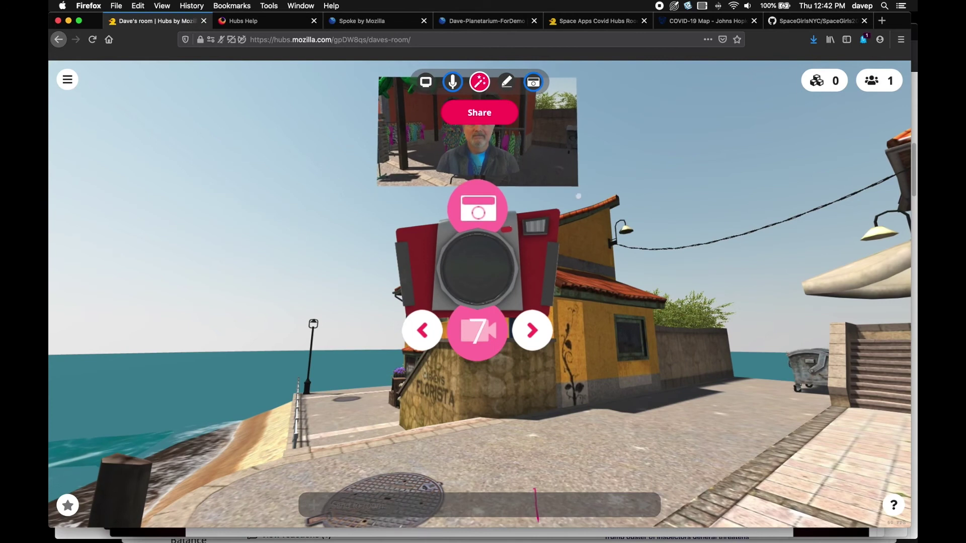
{"action": "key", "text": "grave"}
{"action": "left_click_drag", "start_coordinate": [661, 294], "coordinate": [636, 290]}
{"action": "key", "text": "grave"}
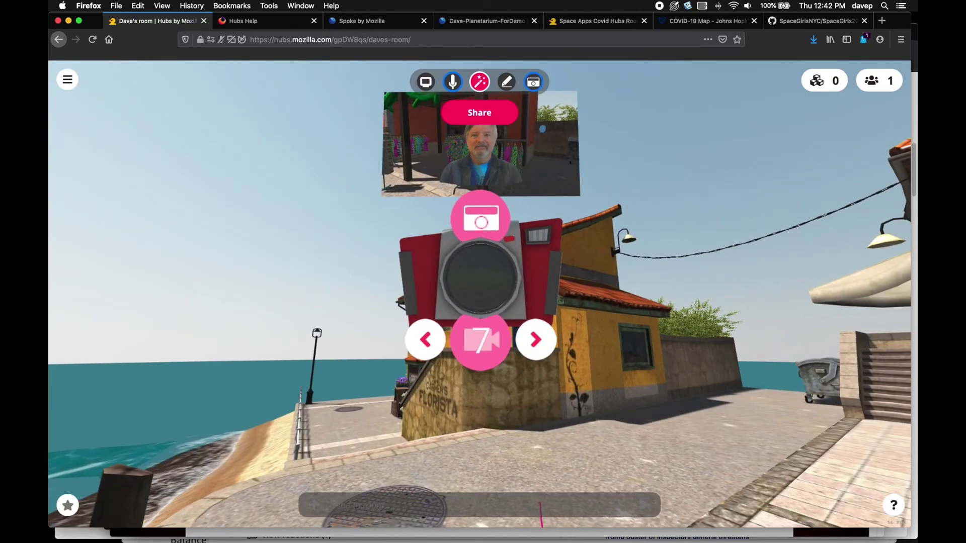
{"action": "left_click", "coordinate": [534, 83]}
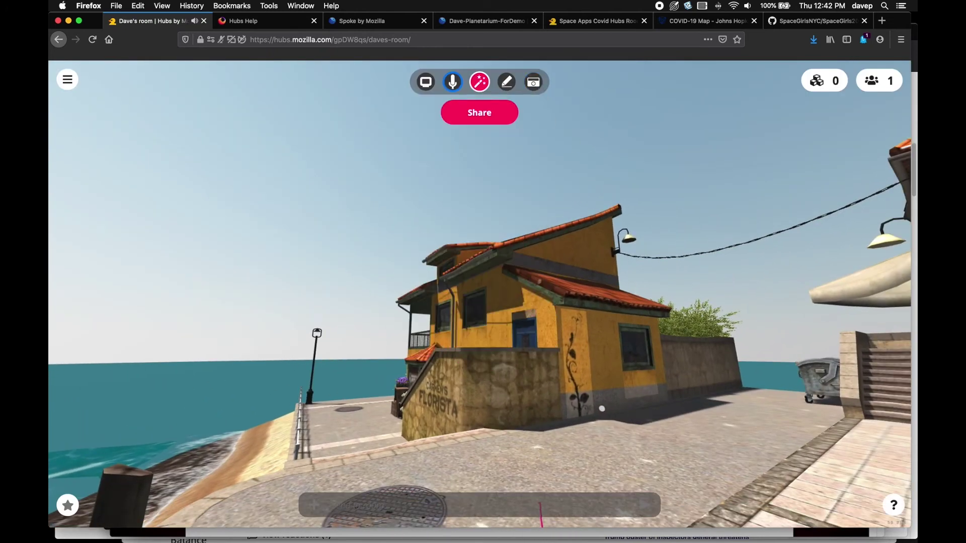
Switch to Finder and add the "Virtual Bootcamp - Mozilla Hubs - PDF" file from the Objects for demo folder to the room
{"action": "left_click_drag", "start_coordinate": [602, 408], "coordinate": [596, 429]}
{"action": "key", "text": "super+Tab"}
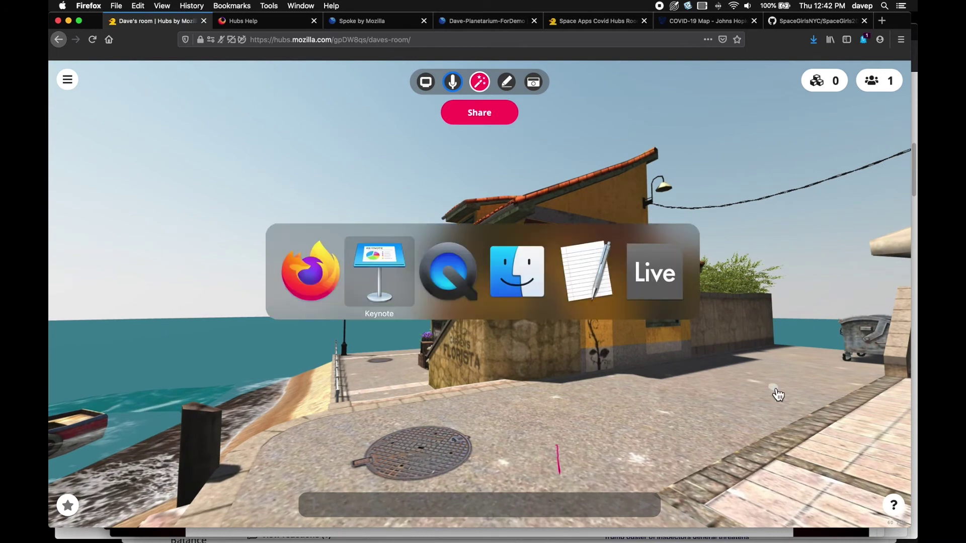
{"action": "key", "text": "super+Tab"}
{"action": "key", "text": "super+Tab"}
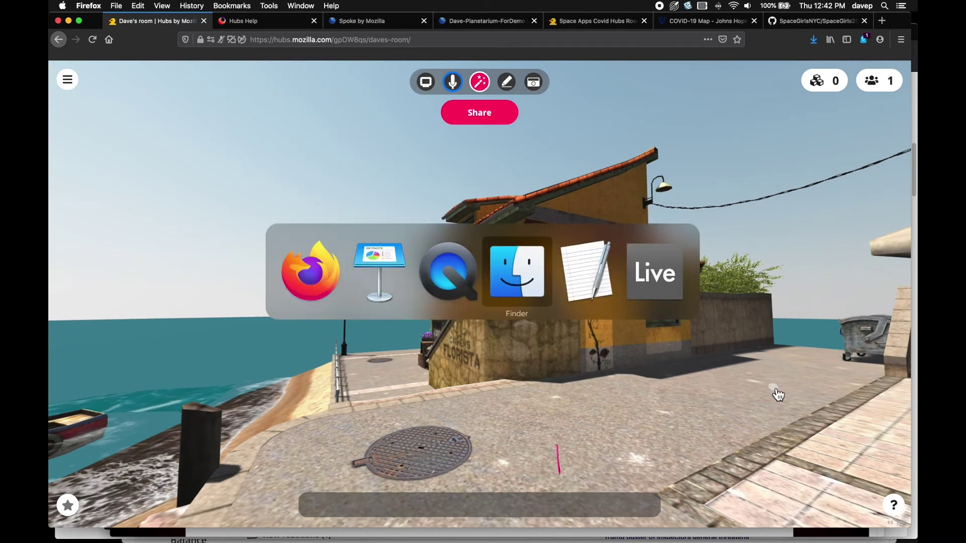
{"action": "left_click_drag", "start_coordinate": [641, 339], "coordinate": [324, 342]}
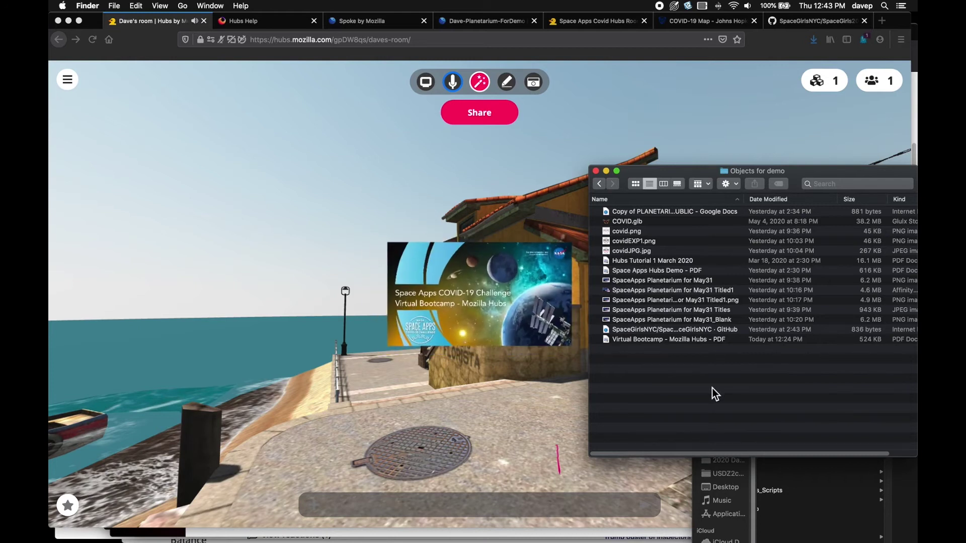
{"action": "left_click", "coordinate": [581, 320]}
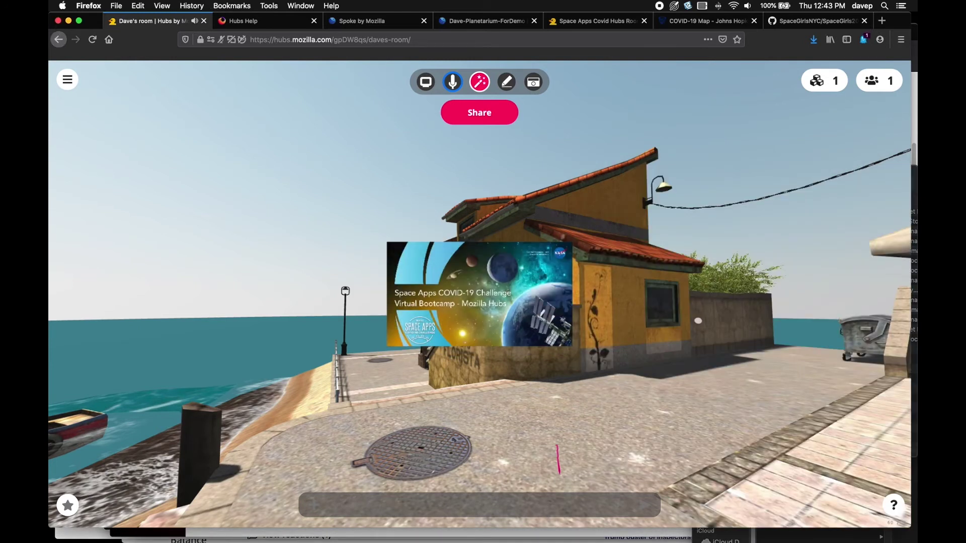
Move closer to the placed PDF and advance it to the page about avatars in Hubs
{"action": "key", "text": "w"}
{"action": "left_click_drag", "start_coordinate": [698, 320], "coordinate": [768, 385]}
{"action": "left_click", "coordinate": [619, 265]}
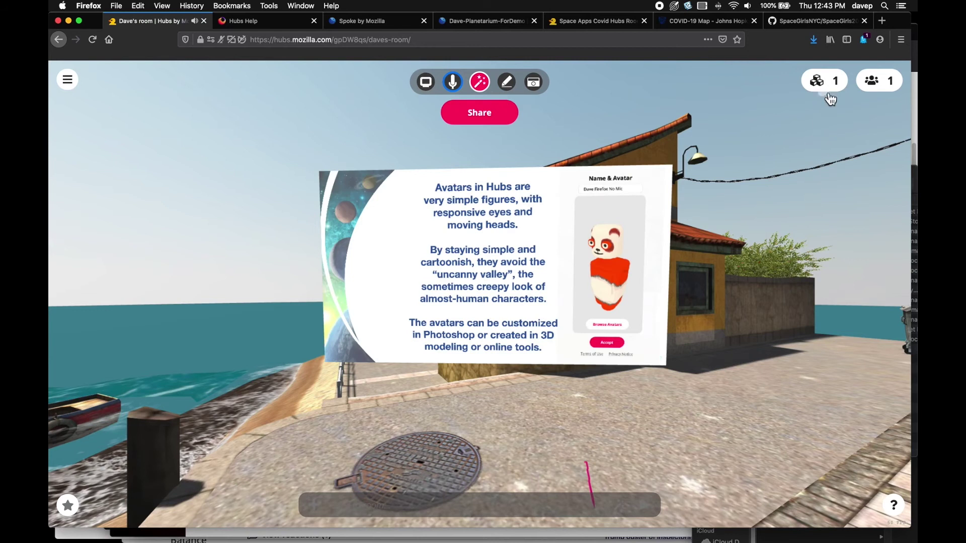
Focus on the PDF through the room's object list and remove it from the room
{"action": "left_click", "coordinate": [829, 89]}
{"action": "left_click", "coordinate": [825, 125]}
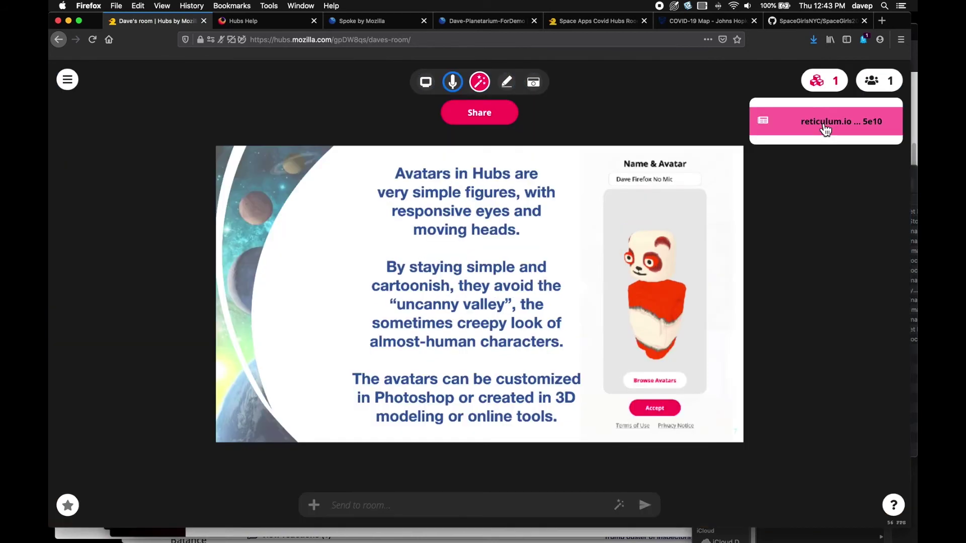
{"action": "left_click", "coordinate": [825, 126]}
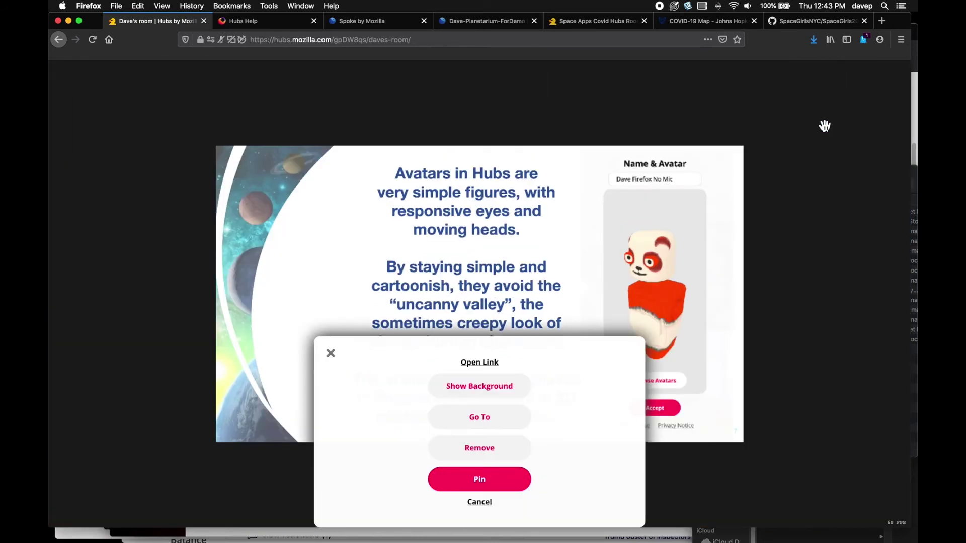
{"action": "left_click", "coordinate": [505, 453]}
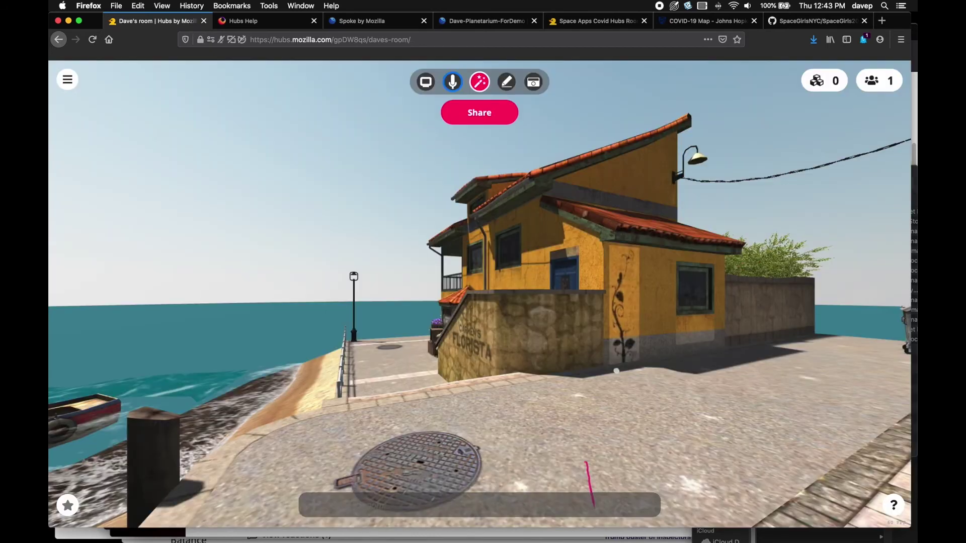
Face the pier, switch to Finder and add the SpaceGirlsNYC GitHub link file to the room
{"action": "left_click_drag", "start_coordinate": [723, 380], "coordinate": [619, 394]}
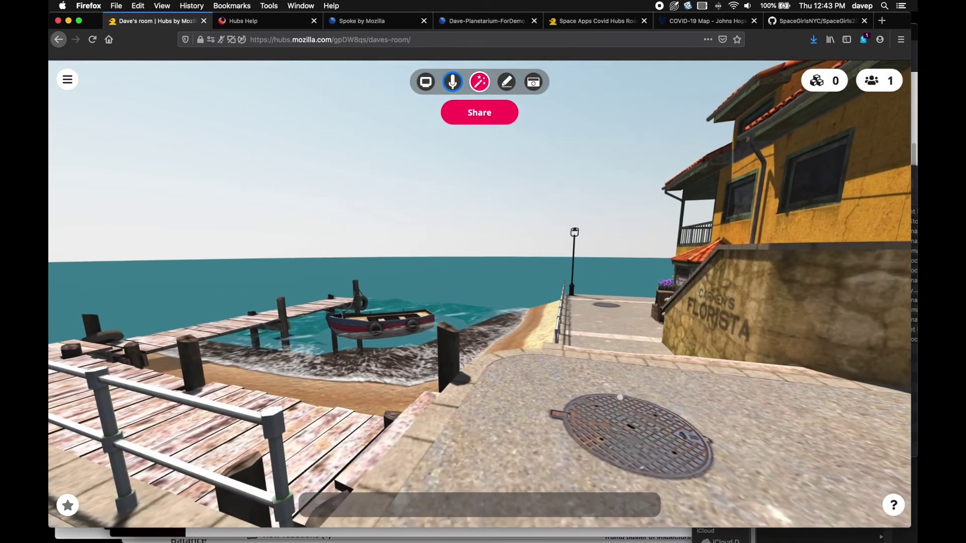
{"action": "key", "text": "super+Tab"}
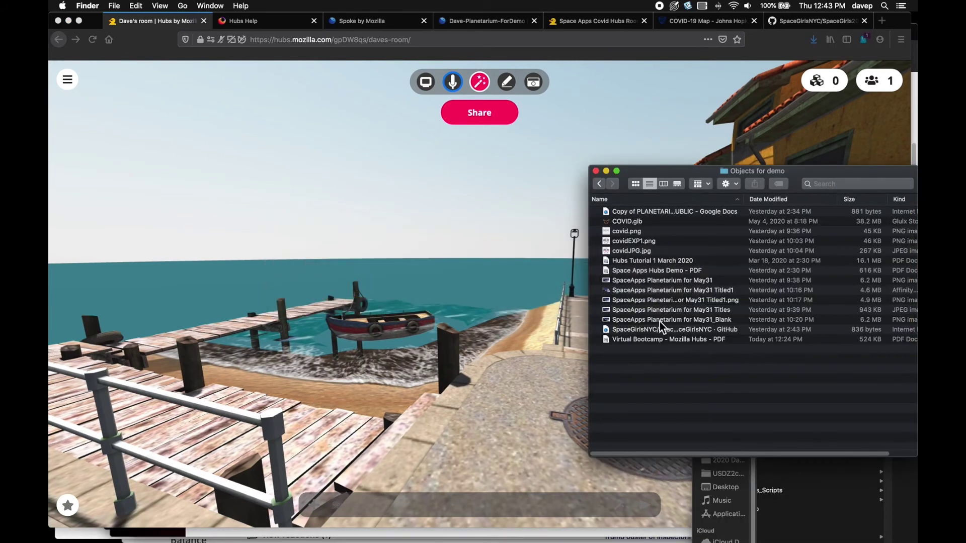
{"action": "left_click_drag", "start_coordinate": [657, 330], "coordinate": [454, 298]}
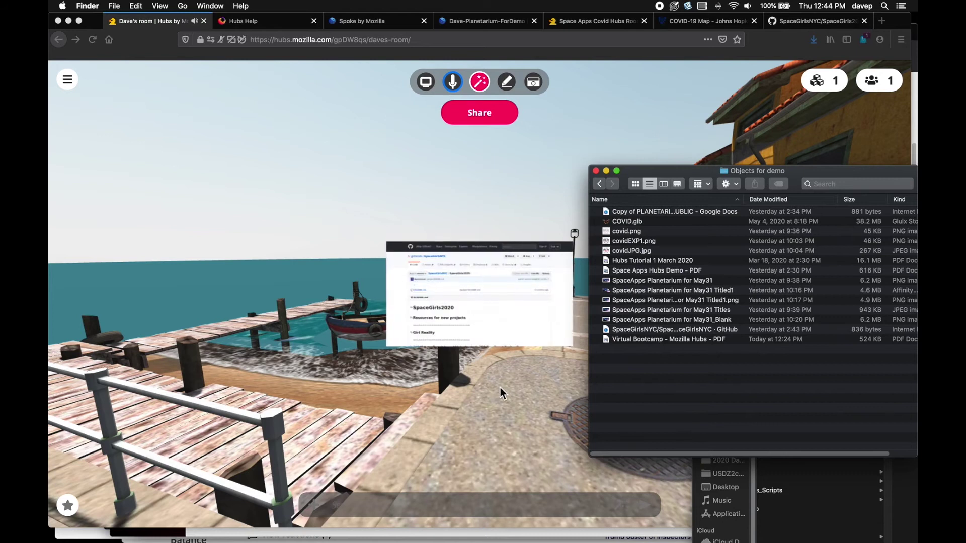
Move closer to the placed SpaceGirlsNYC GitHub page, focus on it through the room's object list and remove it from the room
{"action": "left_click", "coordinate": [487, 404]}
{"action": "key", "text": "w"}
{"action": "mouse_move", "coordinate": [621, 370]}
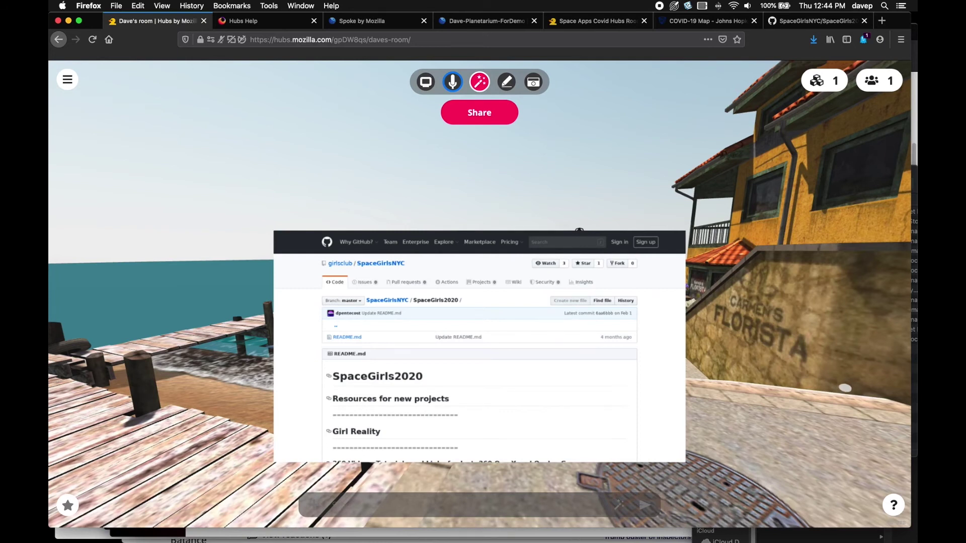
{"action": "left_click", "coordinate": [816, 81]}
{"action": "left_click", "coordinate": [835, 141]}
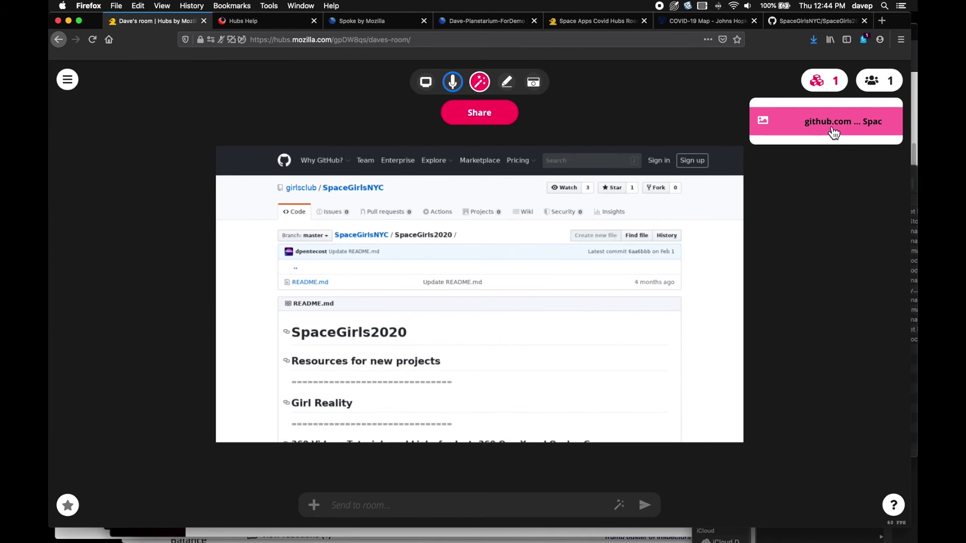
{"action": "left_click", "coordinate": [832, 130]}
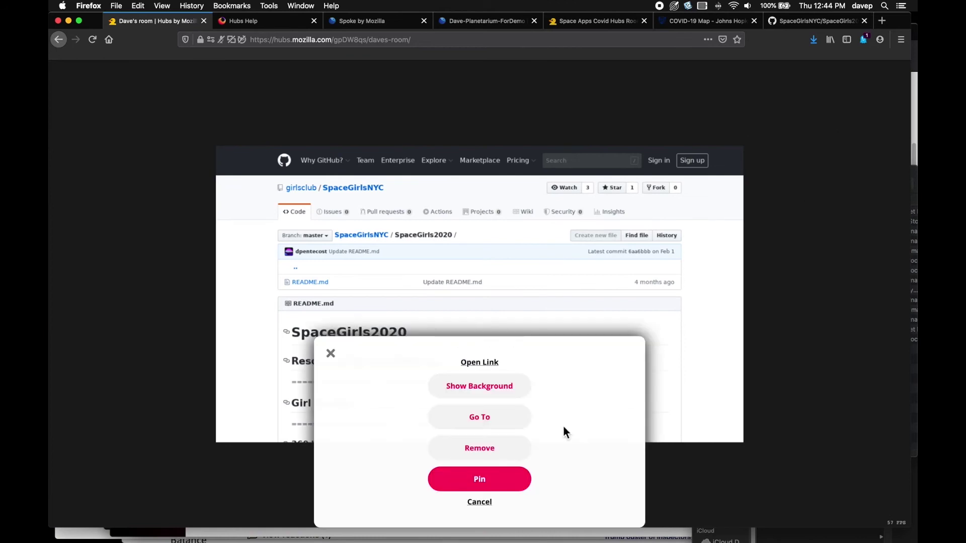
{"action": "left_click", "coordinate": [498, 453]}
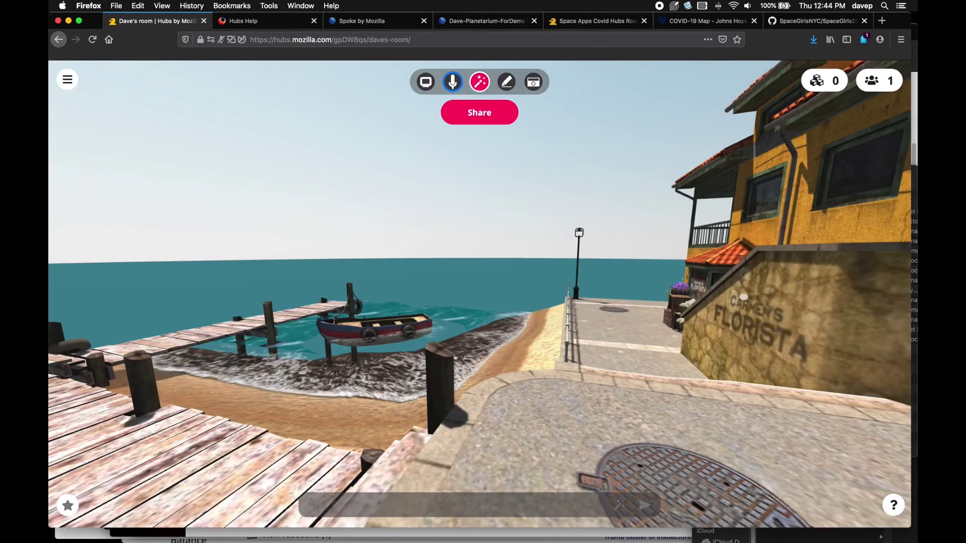
Look around the waterfront and browse the Hubs Help page's frequent topics and featured articles
{"action": "left_click_drag", "start_coordinate": [682, 389], "coordinate": [522, 401]}
{"action": "key", "text": "w"}
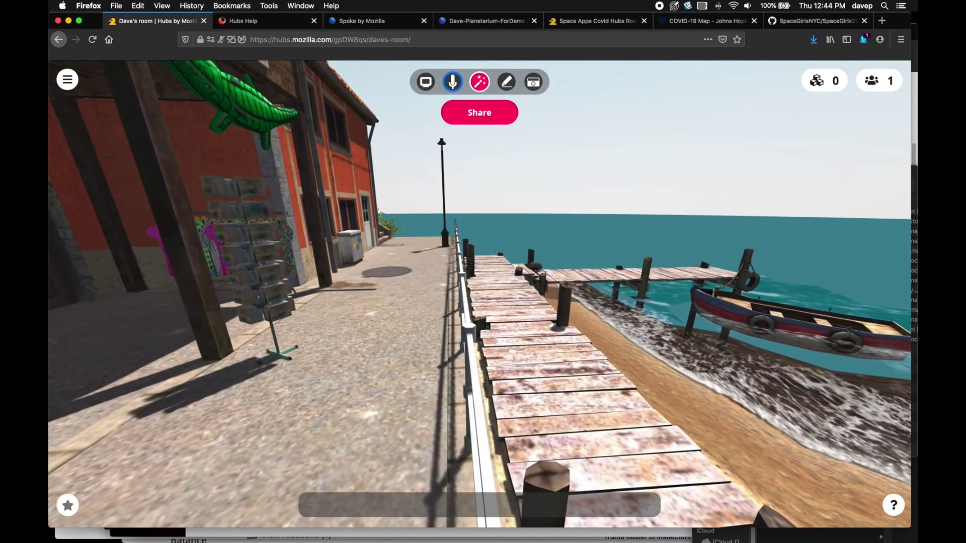
{"action": "key", "text": "ctrl+Tab"}
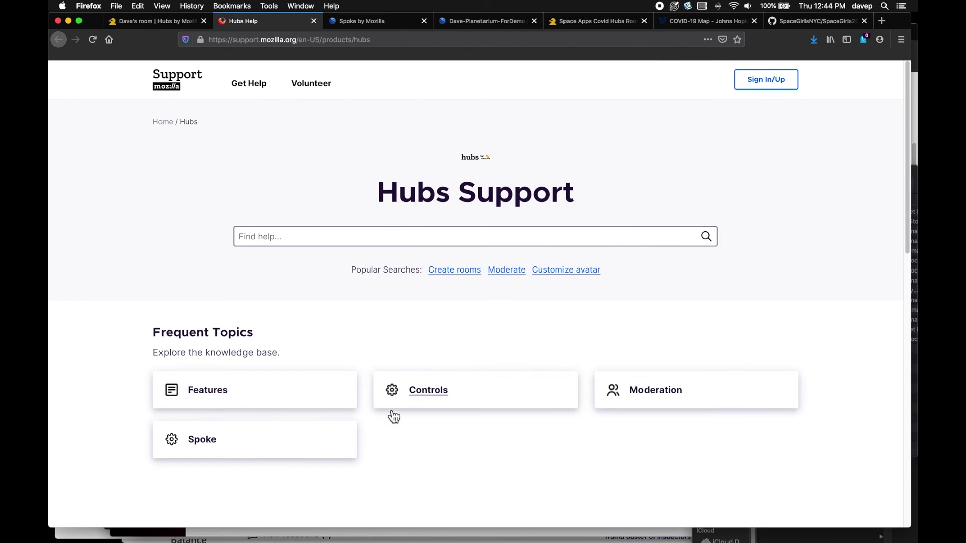
{"action": "scroll", "coordinate": [393, 417], "scroll_direction": "down", "scroll_amount": 10}
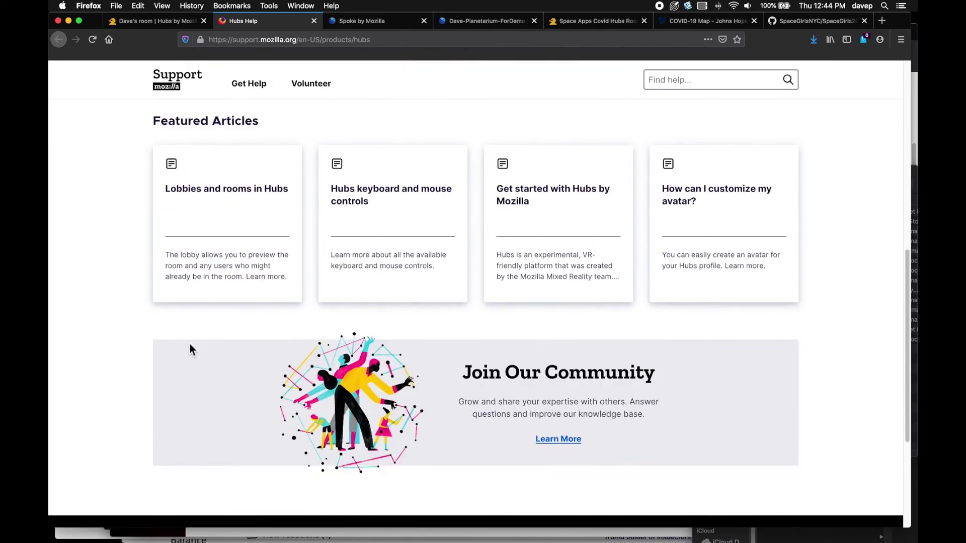
View the Spoke home page and examine the planetarium demo scene in the Spoke editor
{"action": "left_click", "coordinate": [362, 21]}
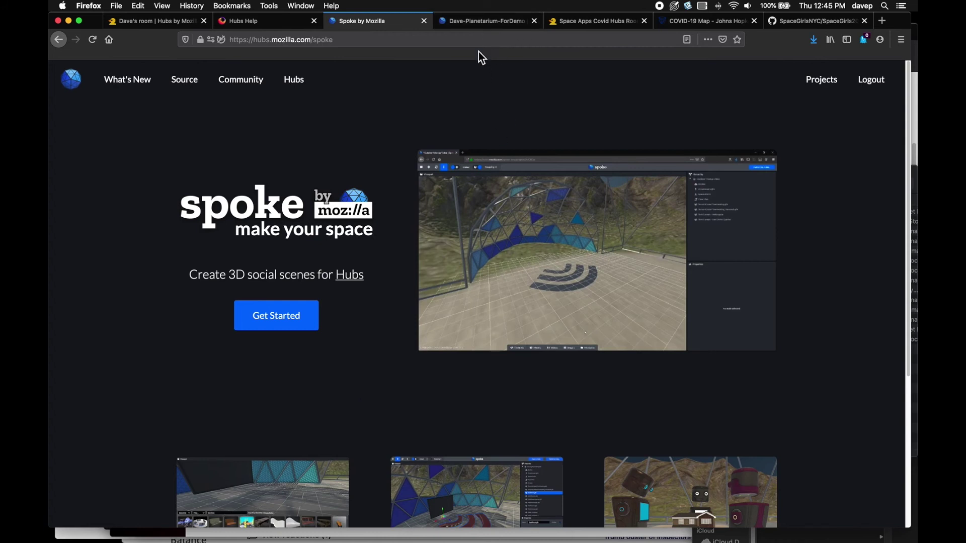
{"action": "left_click", "coordinate": [477, 21]}
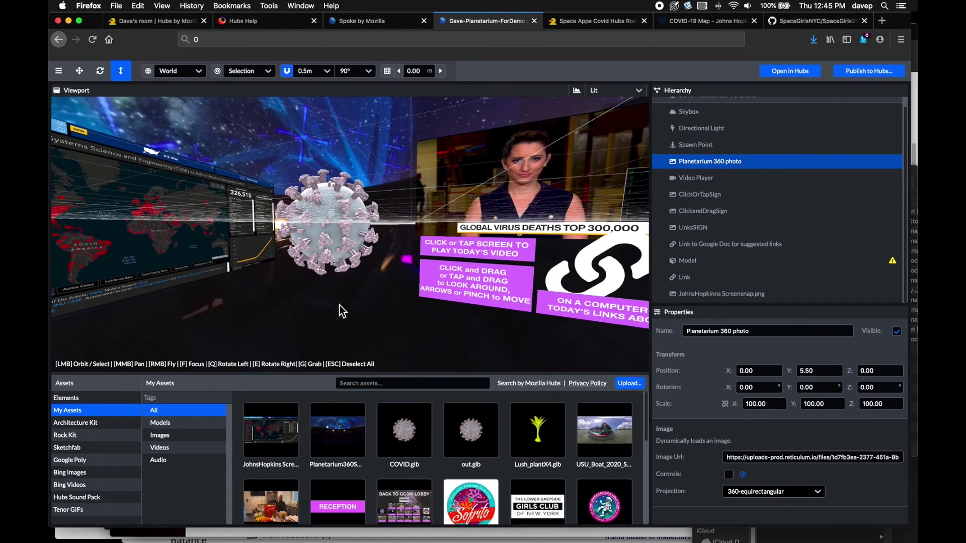
{"action": "left_click_drag", "start_coordinate": [371, 299], "coordinate": [454, 247]}
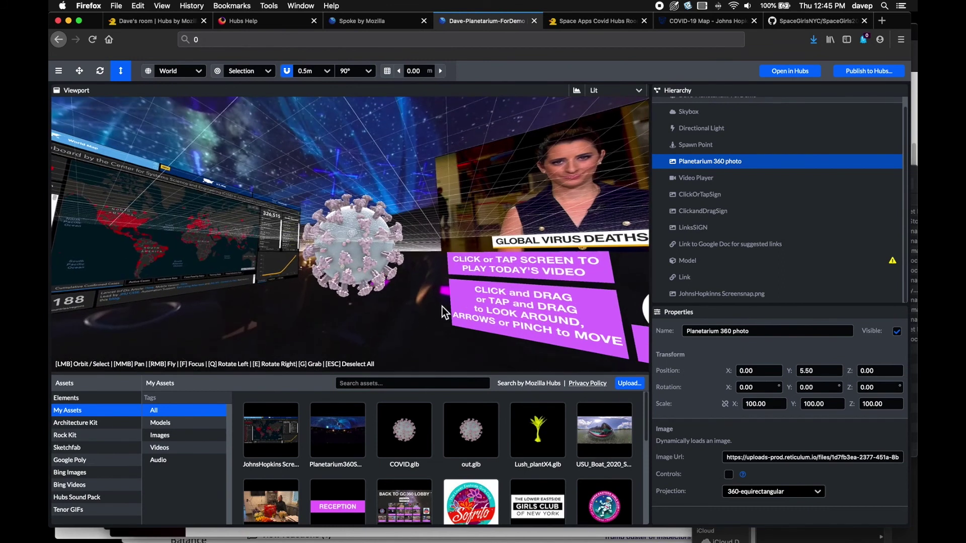
Switch to the Space Apps Covid Hubs Room and enter it with microphone access denied
{"action": "key", "text": "ctrl+Tab"}
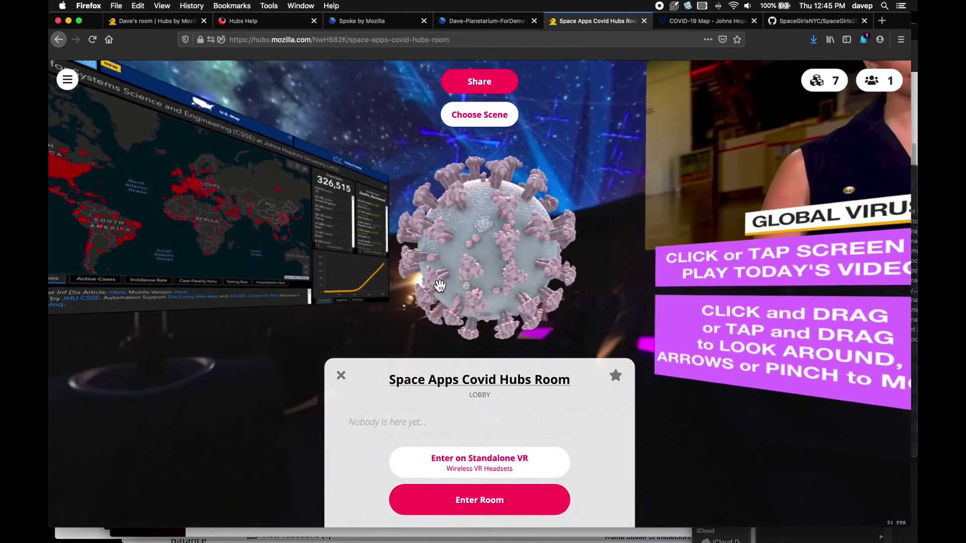
{"action": "left_click_drag", "start_coordinate": [439, 285], "coordinate": [478, 322]}
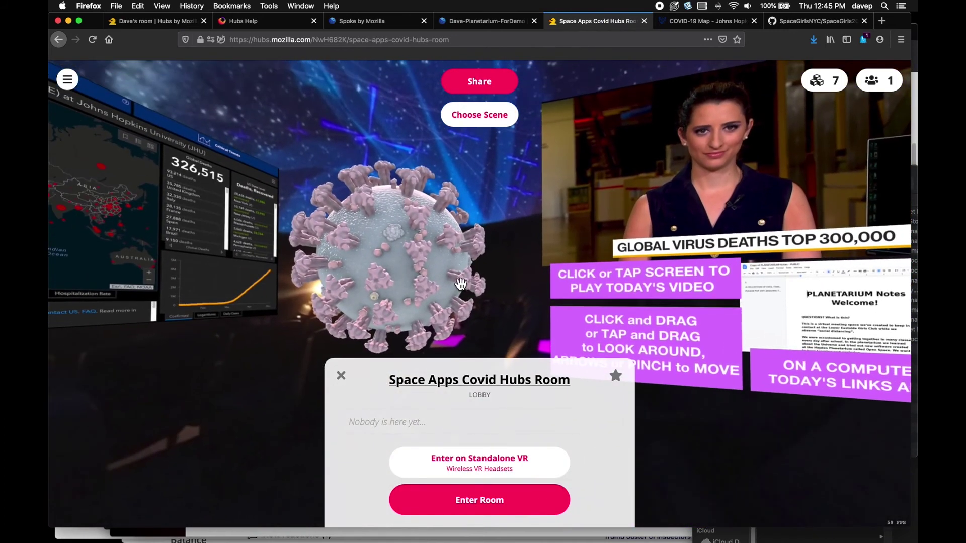
{"action": "left_click", "coordinate": [481, 506]}
{"action": "left_click", "coordinate": [488, 506]}
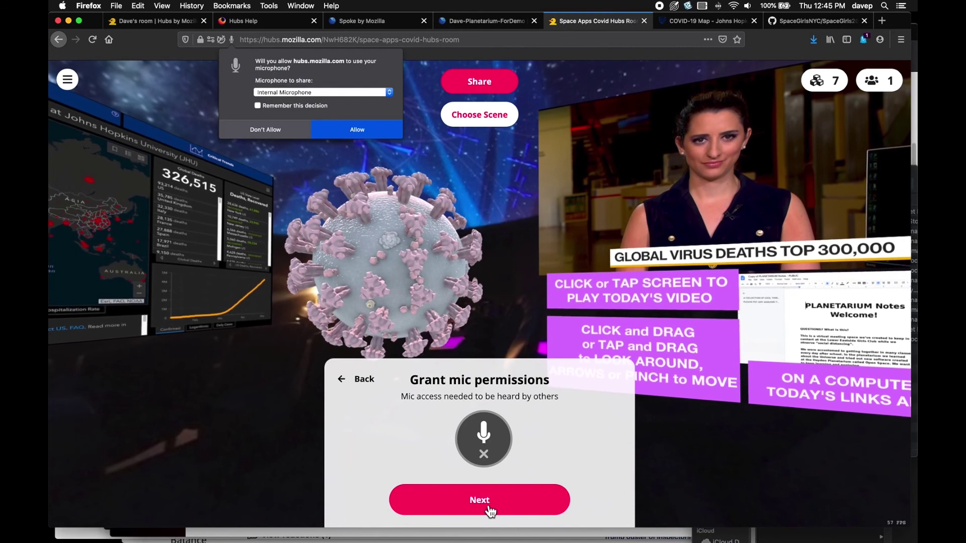
{"action": "left_click", "coordinate": [273, 132]}
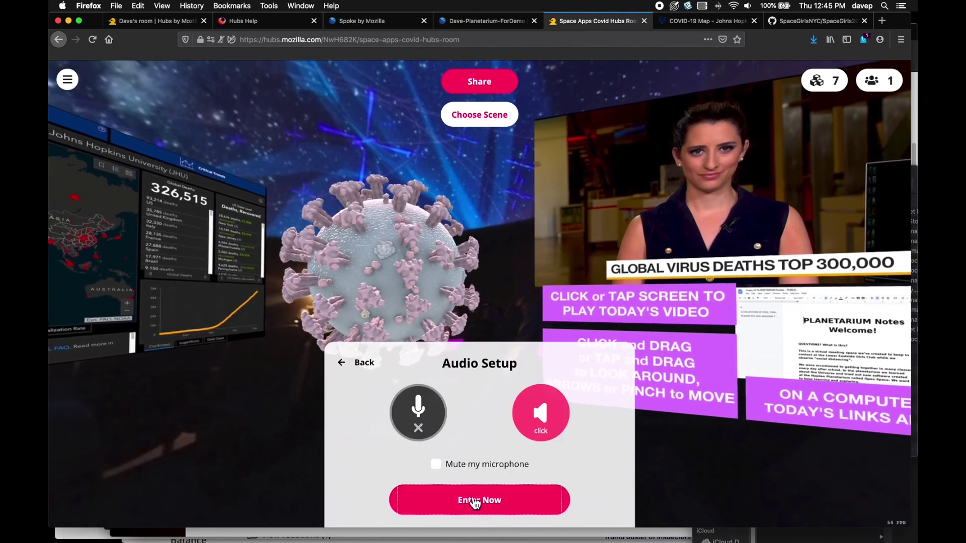
{"action": "left_click", "coordinate": [478, 503]}
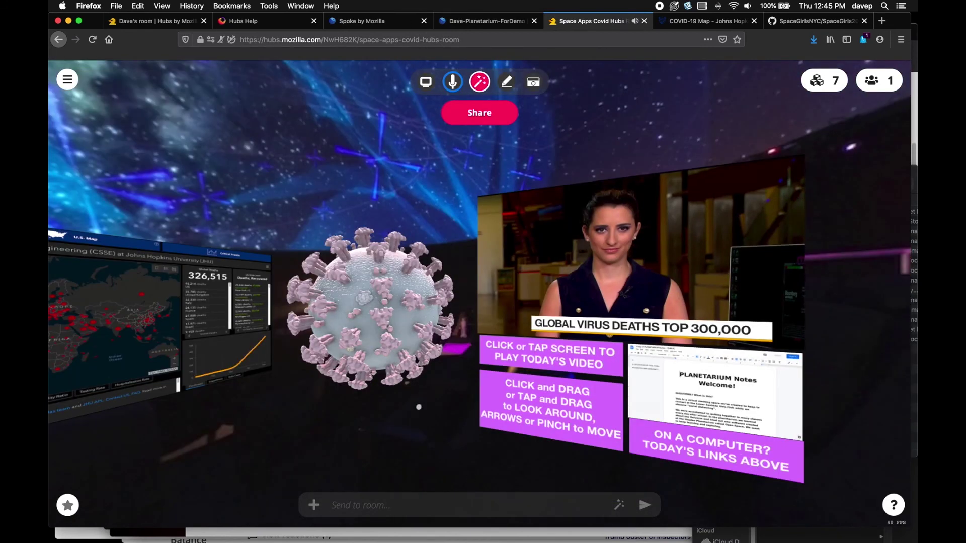
Look around the planetarium room at the COVID-19 dashboard, virus model, news video and linked notes
{"action": "left_click_drag", "start_coordinate": [423, 438], "coordinate": [334, 441]}
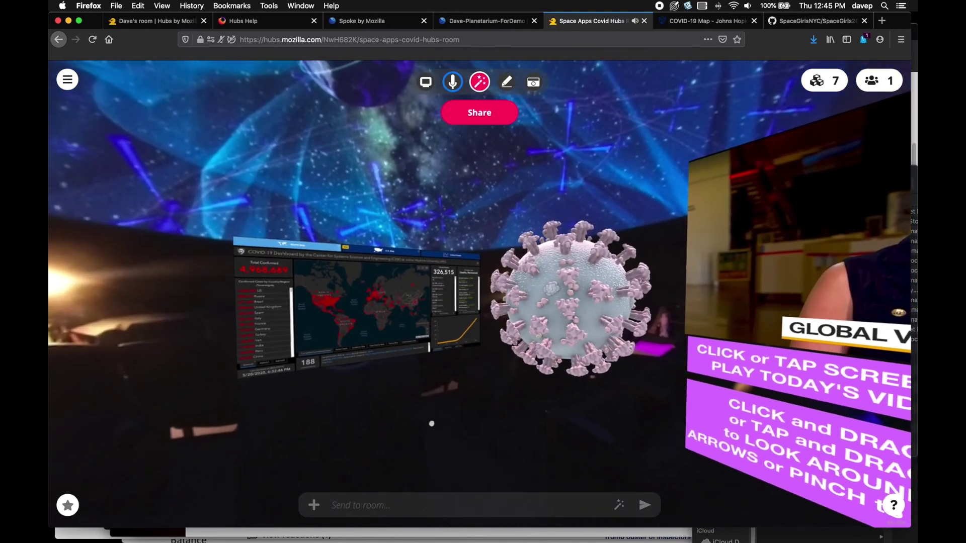
{"action": "left_click_drag", "start_coordinate": [498, 427], "coordinate": [402, 406]}
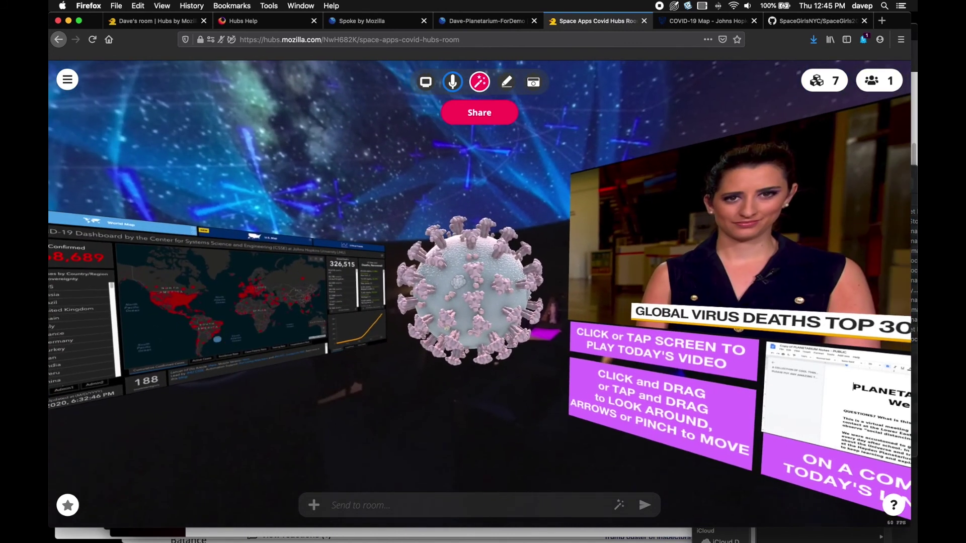
{"action": "left_click_drag", "start_coordinate": [466, 403], "coordinate": [528, 409]}
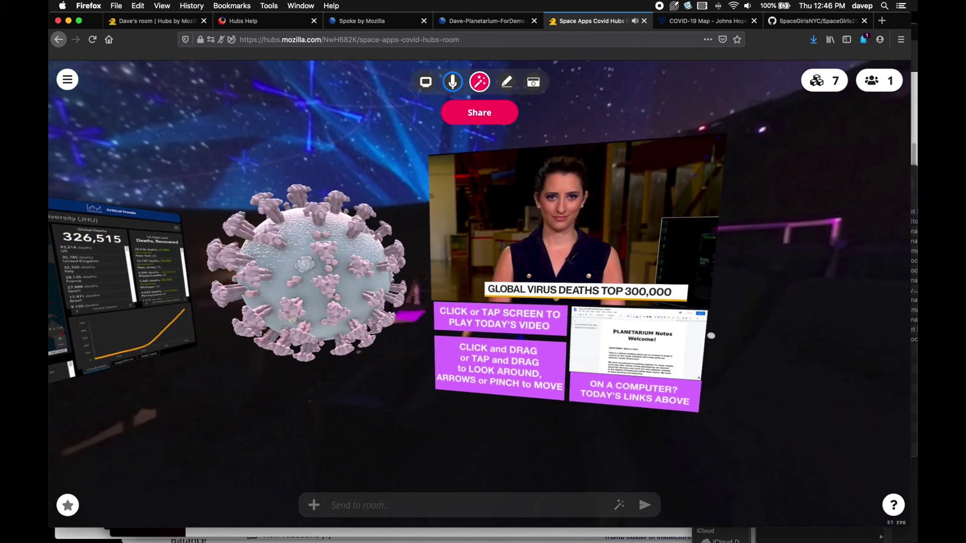
{"action": "left_click_drag", "start_coordinate": [810, 286], "coordinate": [722, 266]}
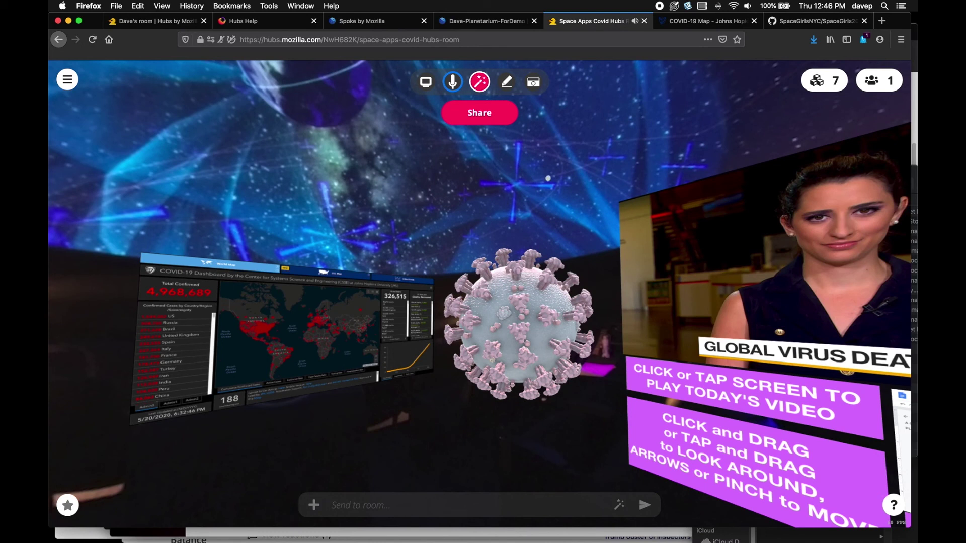
Review the room's menu options and its share-link dialog, closing each again
{"action": "left_click", "coordinate": [71, 82]}
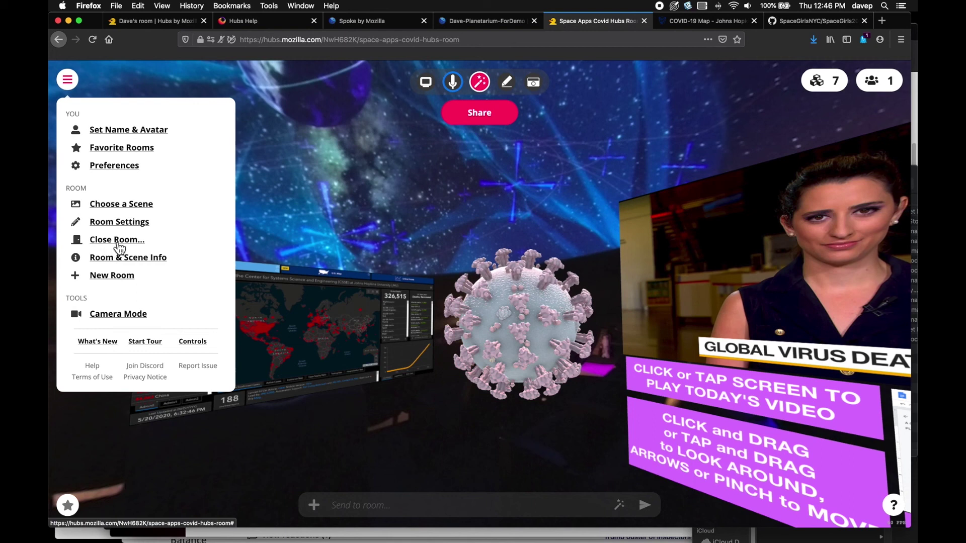
{"action": "left_click", "coordinate": [72, 86]}
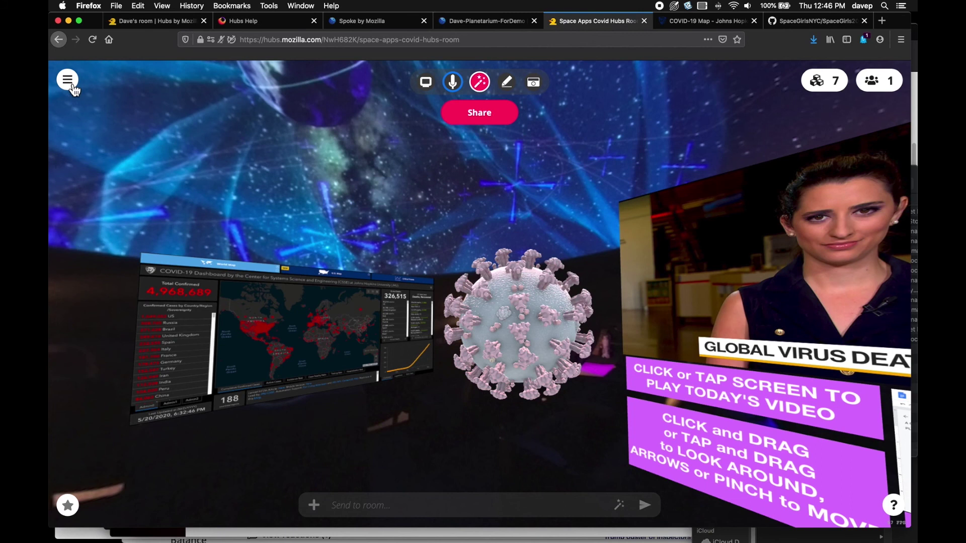
{"action": "left_click", "coordinate": [488, 118]}
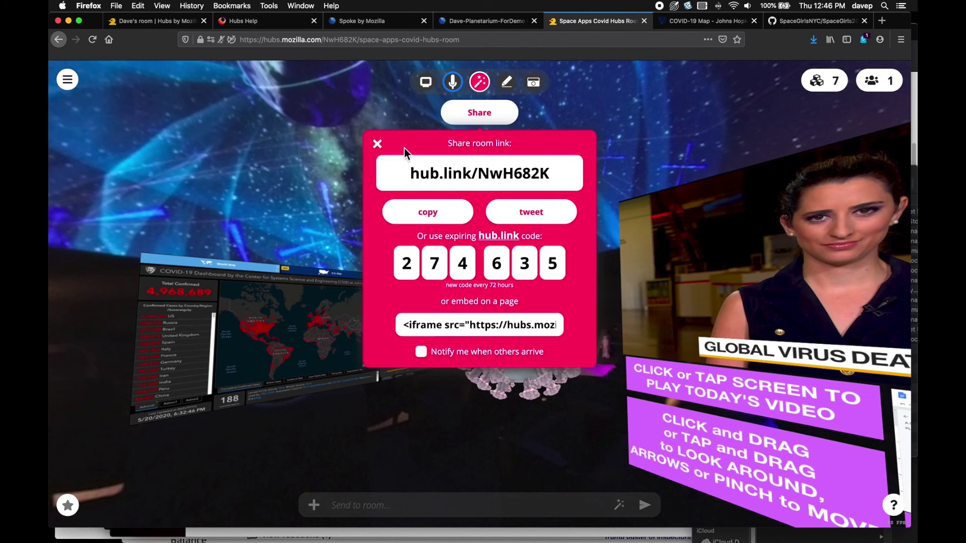
{"action": "left_click", "coordinate": [375, 145]}
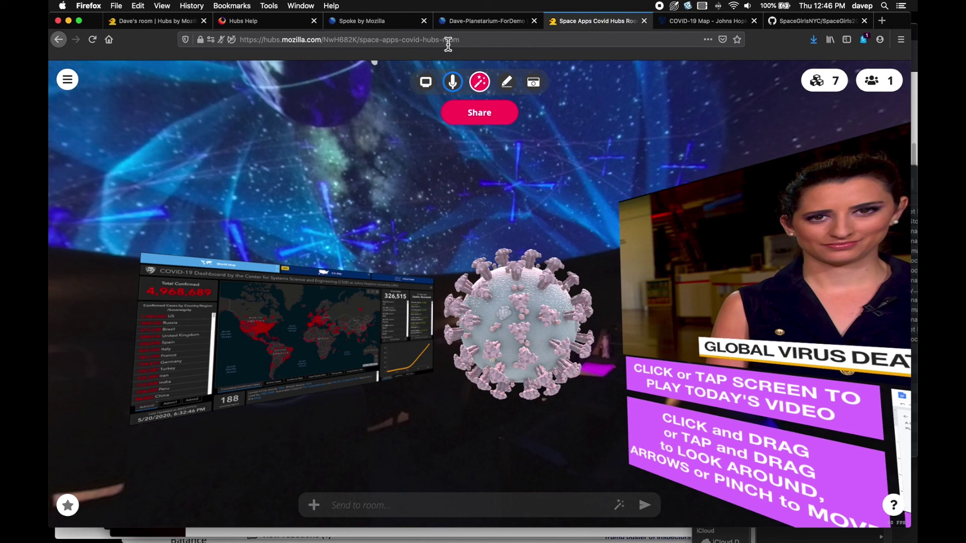
List the slash commands in the room's chat and start entering the /leave command
{"action": "left_click", "coordinate": [352, 508]}
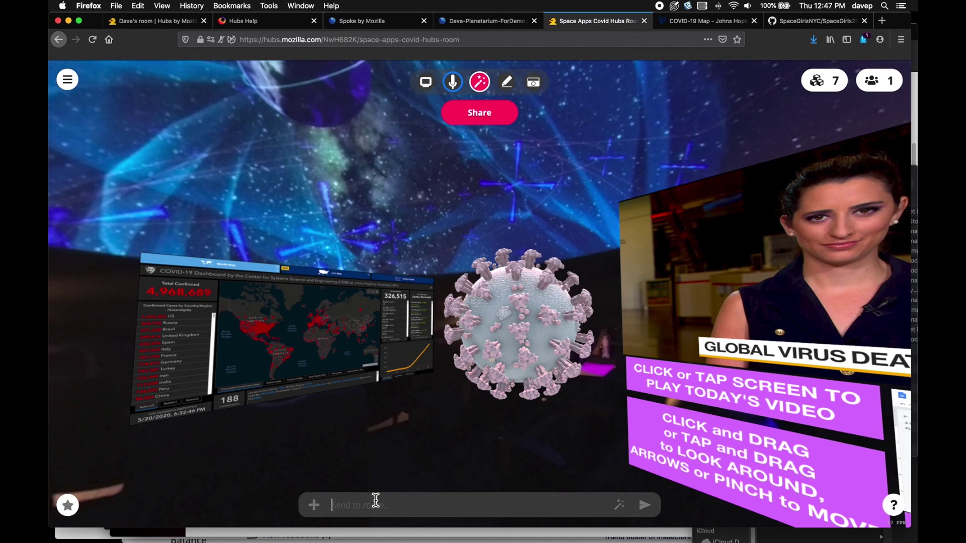
{"action": "type", "text": "/"}
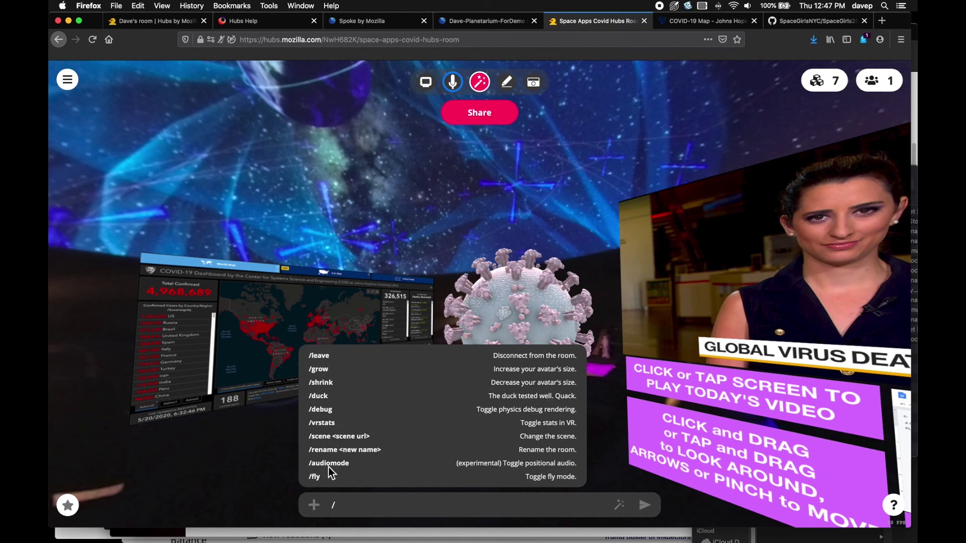
{"action": "type", "text": "leave"}
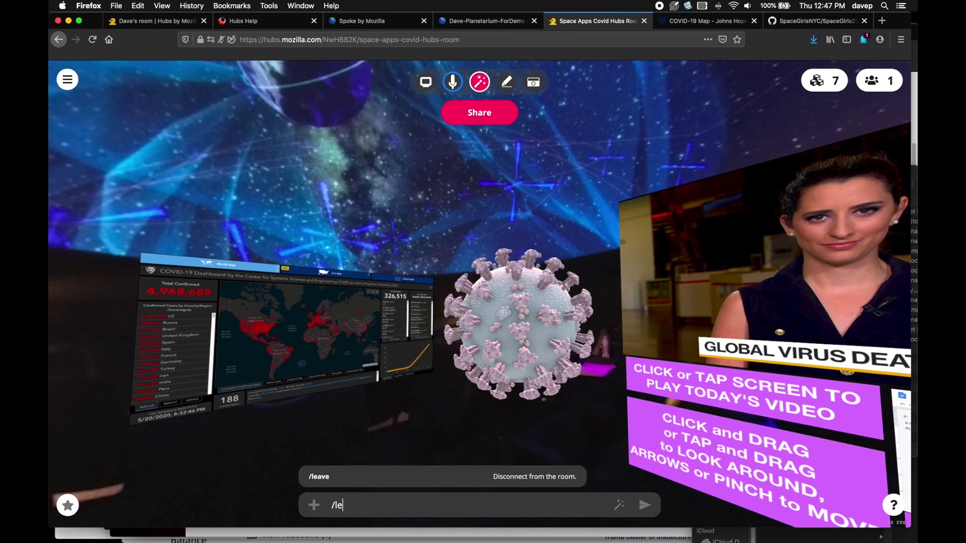